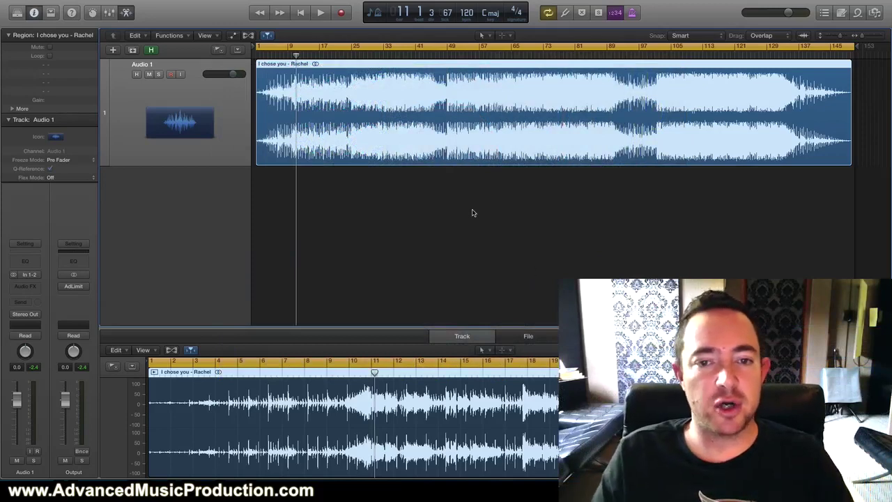
Deselect and reselect the 'I chose you - Rachel' song region on Audio 1.
{"action": "left_click", "coordinate": [470, 212]}
{"action": "left_click", "coordinate": [401, 125]}
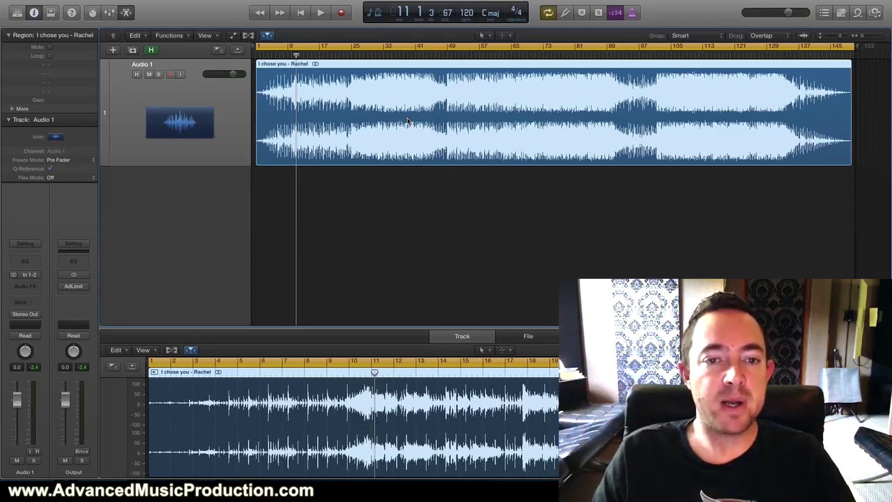
Audition the song briefly from bars 5, 10, 25 and 35, stopping after each.
{"action": "left_click", "coordinate": [272, 56]}
{"action": "key", "text": "space"}
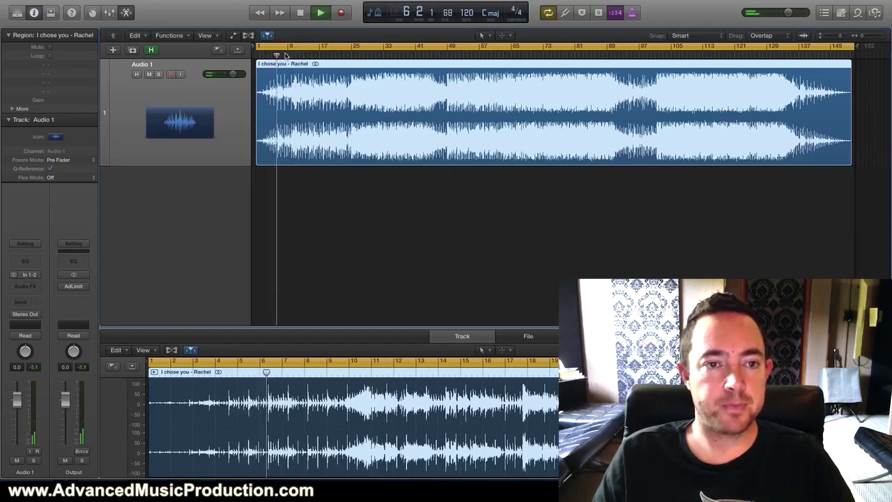
{"action": "key", "text": "space"}
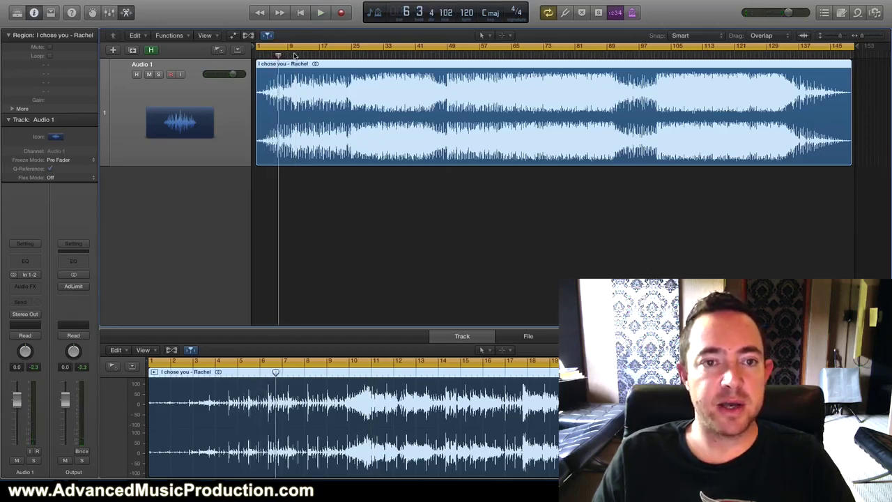
{"action": "left_click", "coordinate": [296, 56]}
{"action": "key", "text": "space"}
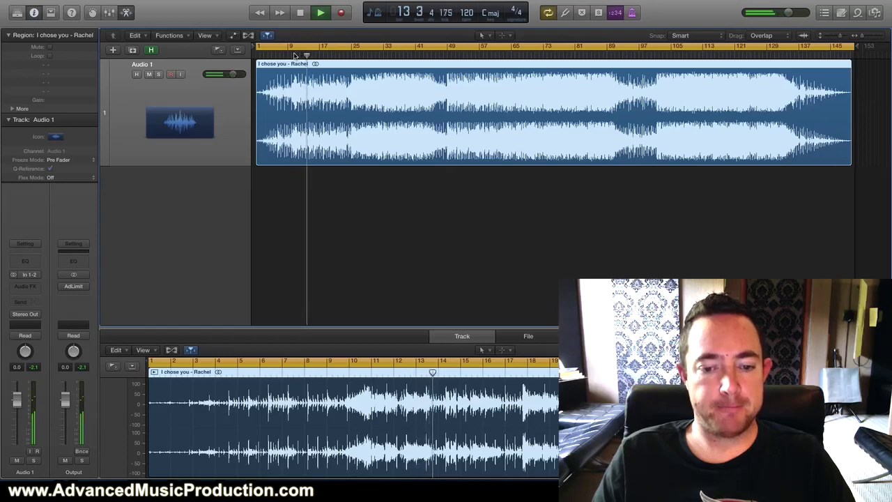
{"action": "key", "text": "space"}
{"action": "double_click", "coordinate": [356, 56]}
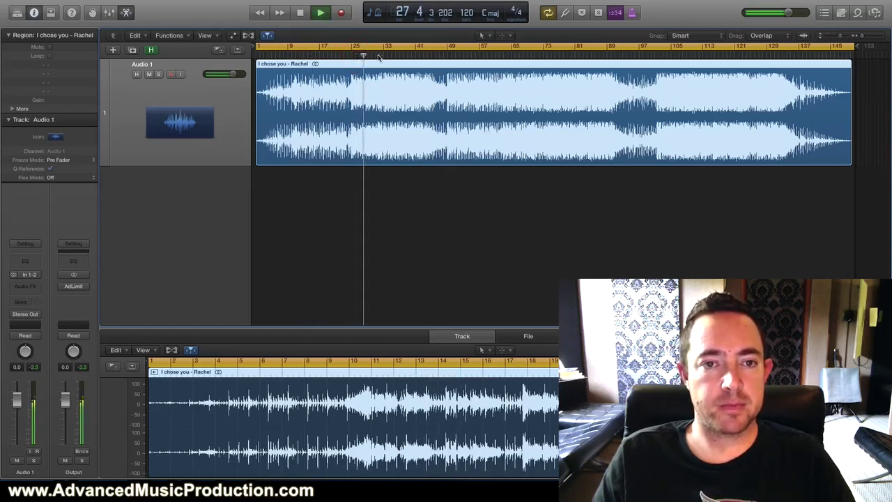
{"action": "key", "text": "space"}
{"action": "double_click", "coordinate": [391, 56]}
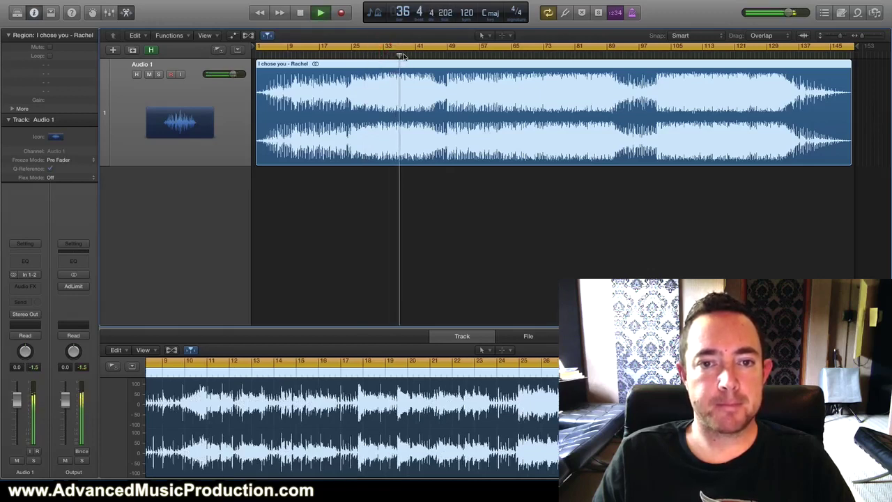
{"action": "key", "text": "space"}
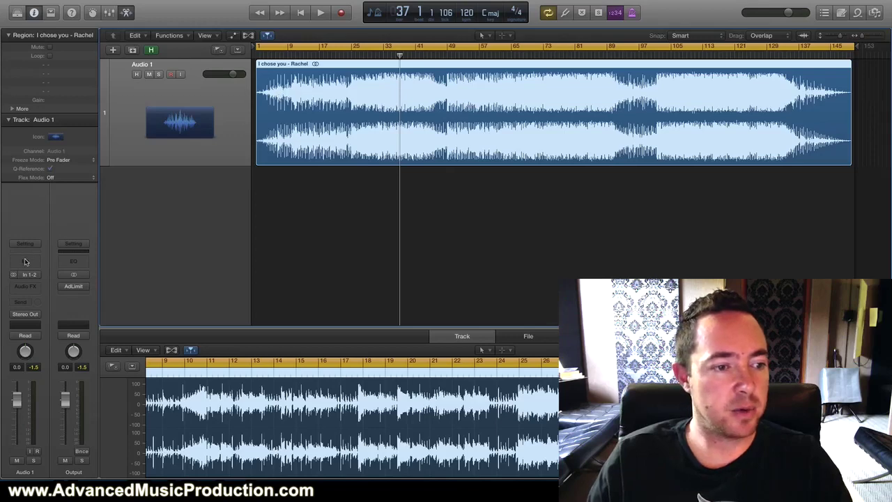
Insert a stereo Gain plug-in on Audio 1 and invert the right channel's phase.
{"action": "left_click", "coordinate": [23, 286]}
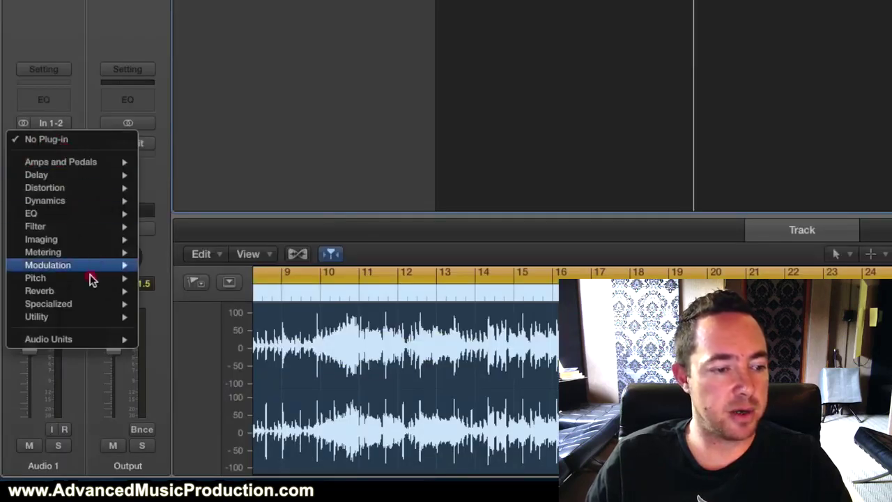
{"action": "mouse_move", "coordinate": [51, 387]}
{"action": "mouse_move", "coordinate": [103, 388]}
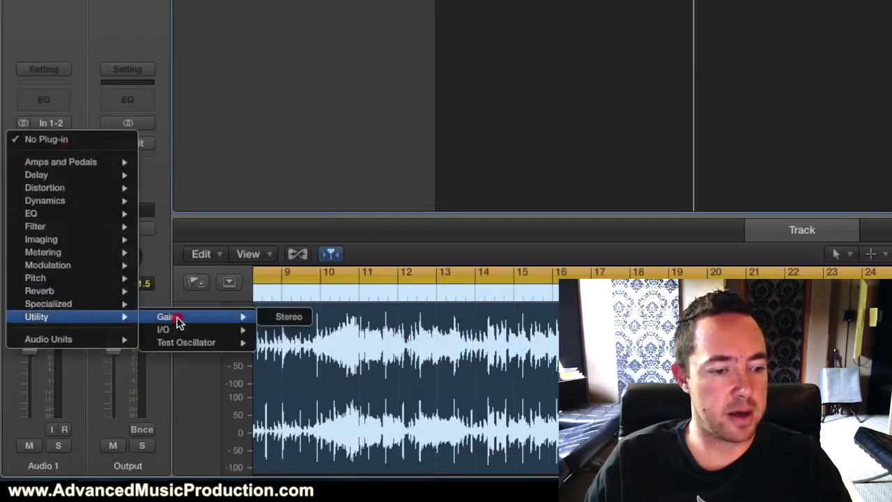
{"action": "left_click", "coordinate": [288, 317]}
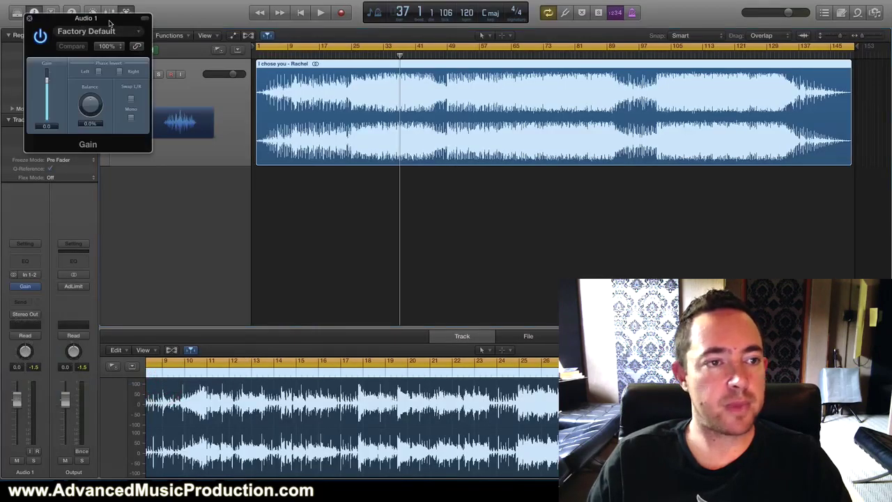
{"action": "left_click_drag", "start_coordinate": [110, 23], "coordinate": [178, 38]}
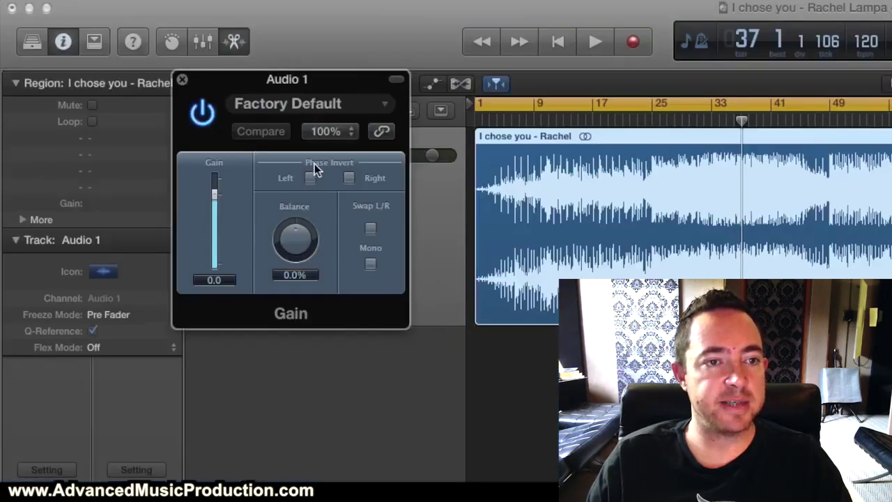
{"action": "left_click", "coordinate": [349, 178]}
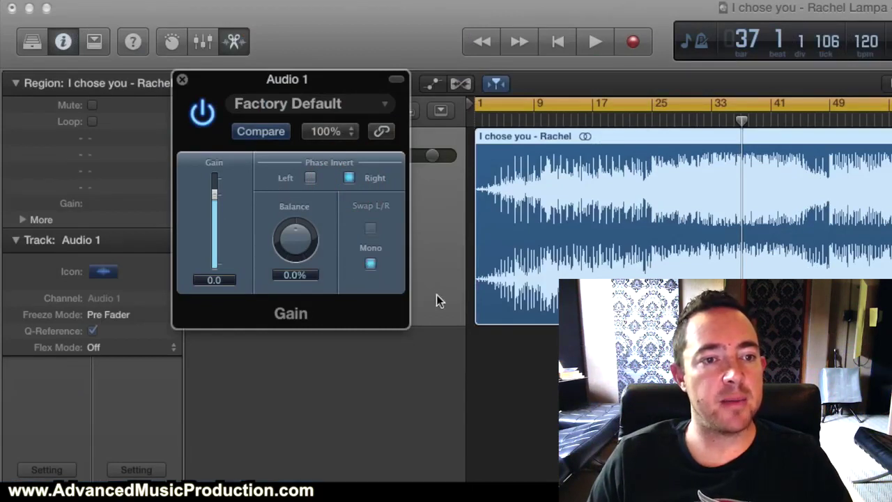
Listen to the vocal-cancelled song around bars 6 and 11.
{"action": "left_click", "coordinate": [547, 122]}
{"action": "key", "text": "space"}
{"action": "left_click", "coordinate": [514, 123]}
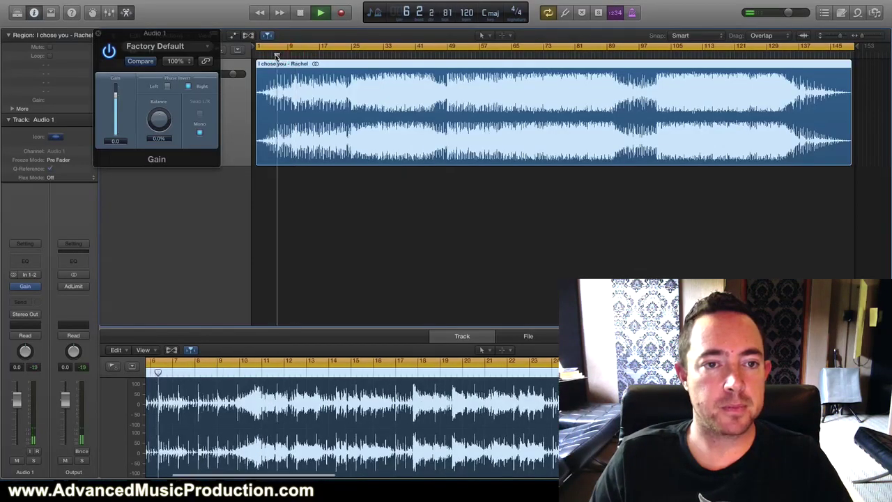
{"action": "key", "text": "space"}
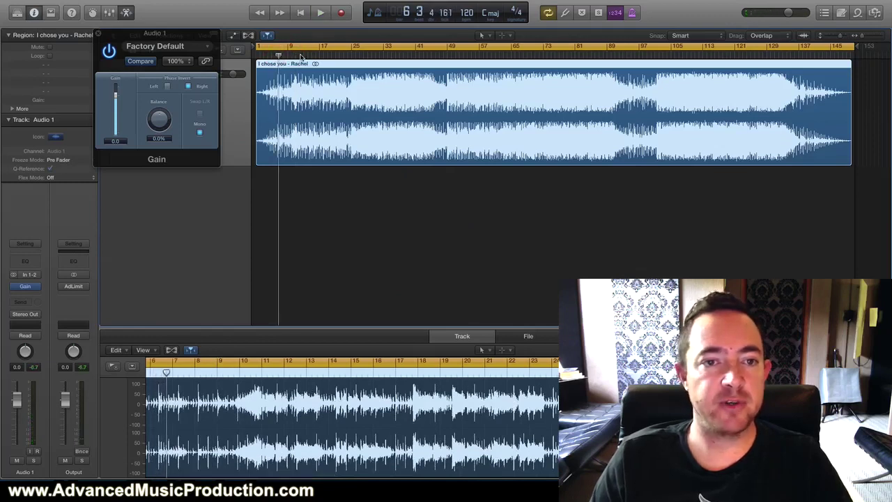
{"action": "left_click", "coordinate": [301, 56]}
{"action": "key", "text": "space"}
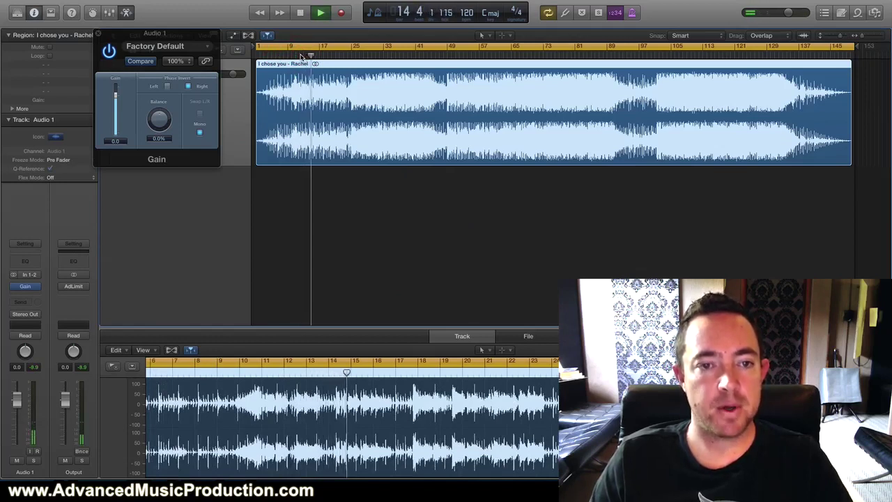
{"action": "key", "text": "space"}
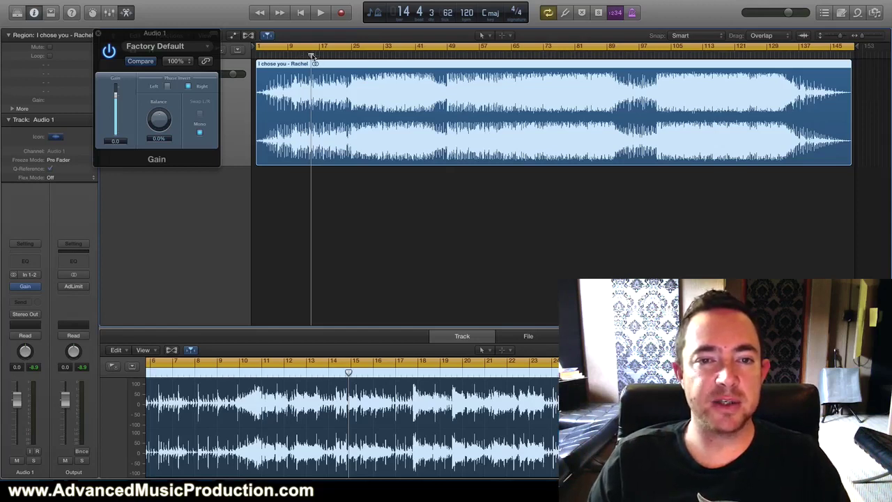
Listen again from bars 14, 27 and 37, then move the Gain window aside.
{"action": "double_click", "coordinate": [314, 55]}
{"action": "left_click", "coordinate": [313, 55]}
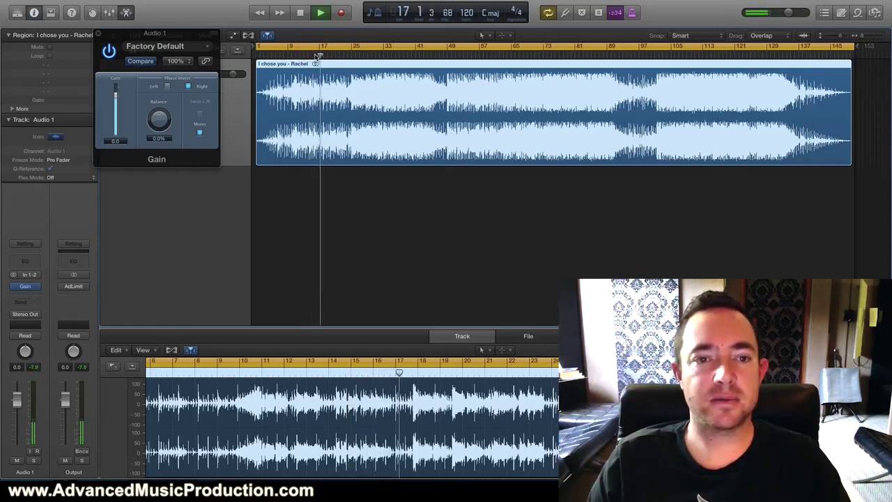
{"action": "left_click", "coordinate": [359, 55]}
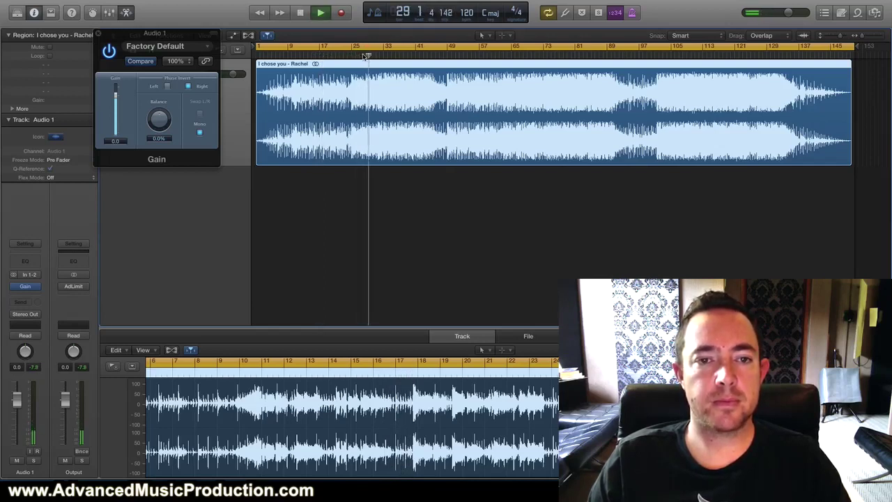
{"action": "key", "text": "space"}
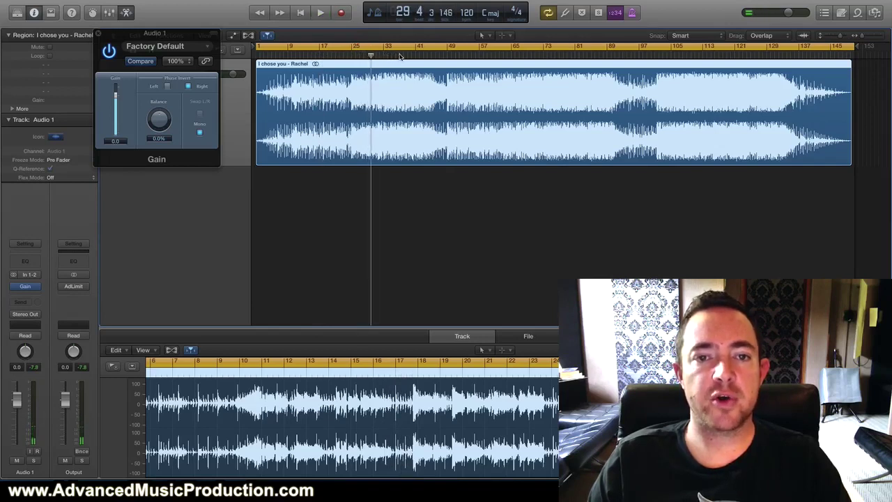
{"action": "left_click", "coordinate": [401, 56]}
{"action": "key", "text": "space"}
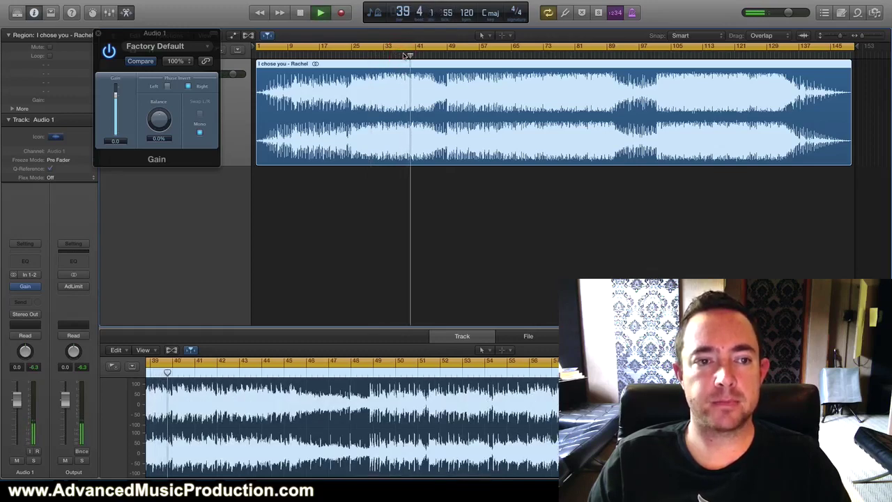
{"action": "key", "text": "space"}
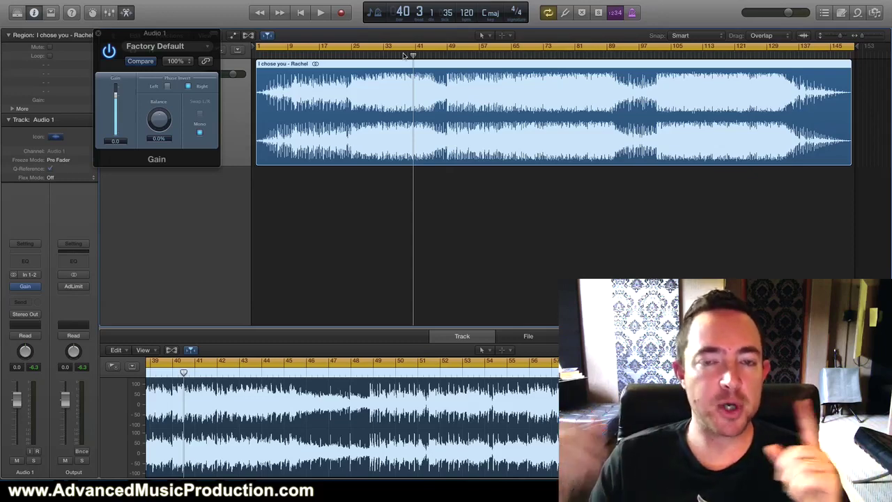
{"action": "mouse_move", "coordinate": [179, 34]}
{"action": "left_mouse_down"}
{"action": "mouse_move", "coordinate": [163, 0]}
{"action": "mouse_move", "coordinate": [172, 43]}
{"action": "left_mouse_up"}
Close the Gain window and add one new audio track, Audio 2.
{"action": "left_click", "coordinate": [92, 45]}
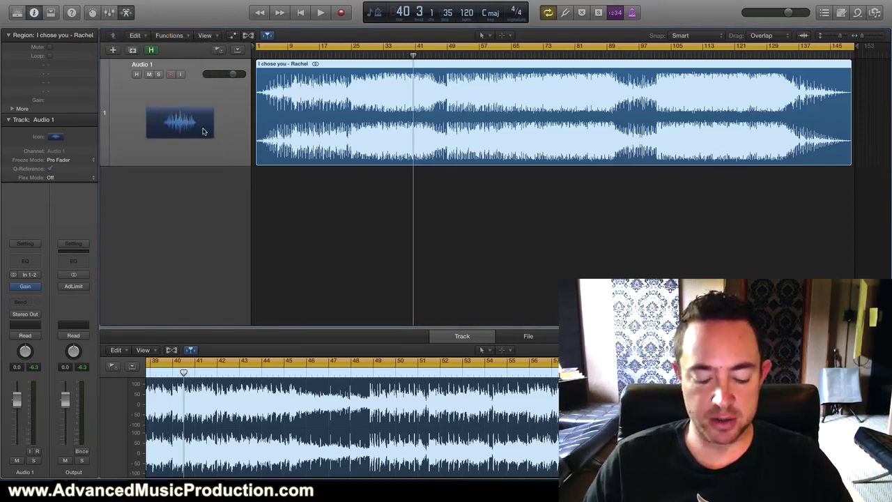
{"action": "left_click", "coordinate": [112, 50]}
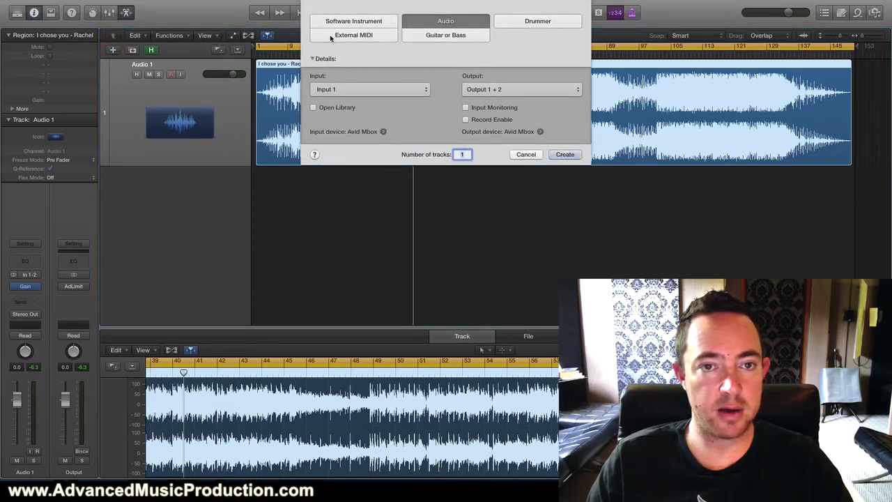
{"action": "left_click", "coordinate": [568, 155]}
Copy the song region onto Audio 2 as 'I chose you - Rachel.2'.
{"action": "left_click", "coordinate": [215, 219]}
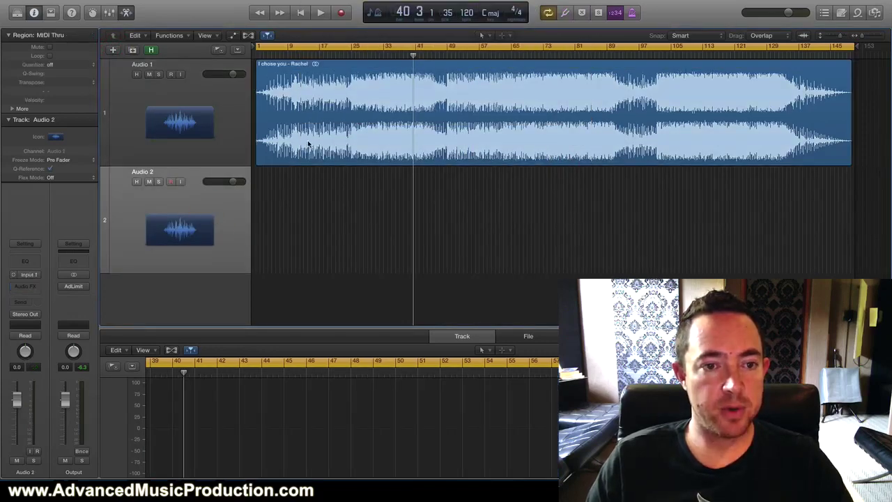
{"action": "left_click_drag", "start_coordinate": [307, 142], "coordinate": [309, 220]}
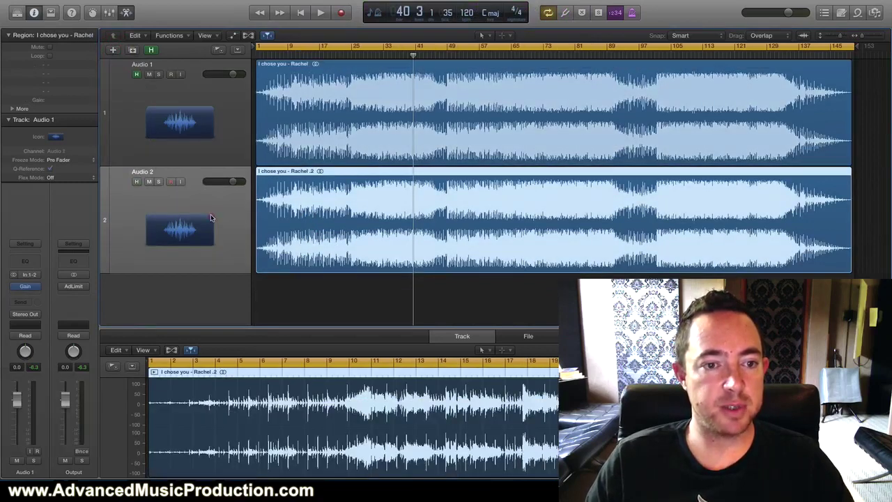
{"action": "left_click", "coordinate": [313, 220]}
Play from the start, skip to bar 21, and open Audio 2's plug-in list.
{"action": "key", "text": "Return"}
{"action": "key", "text": "space"}
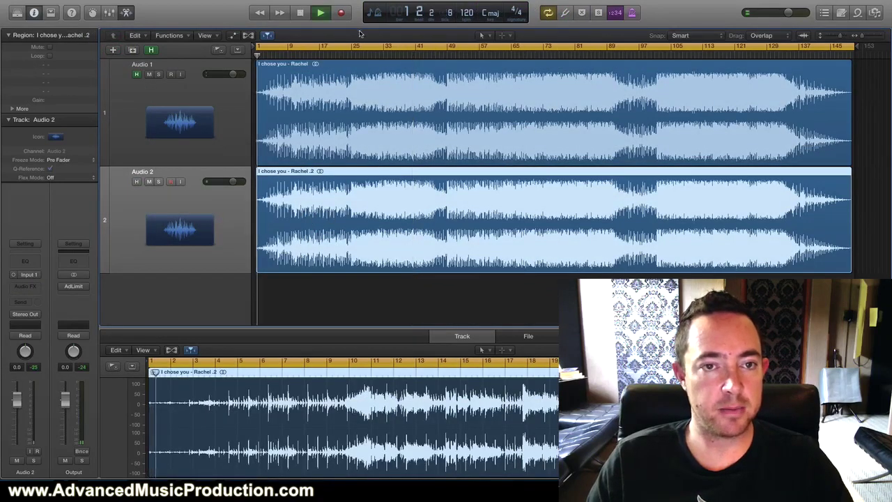
{"action": "left_click", "coordinate": [337, 56]}
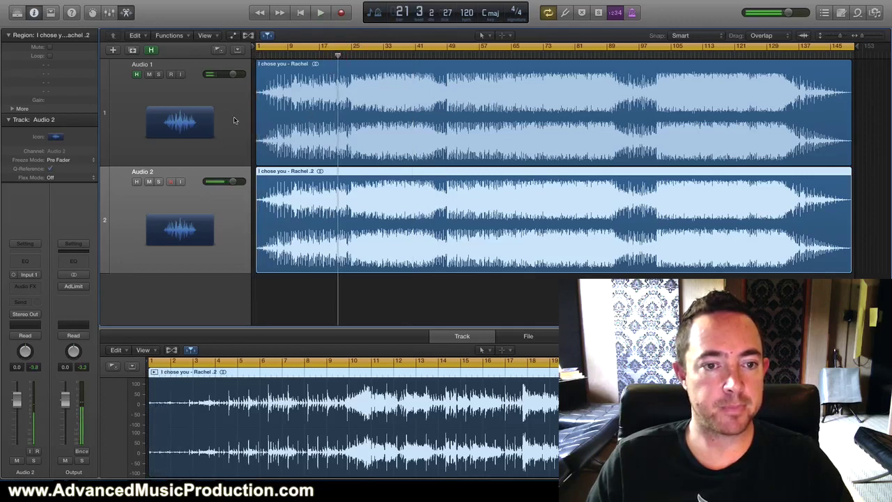
{"action": "left_click", "coordinate": [30, 287]}
Insert a mono Channel EQ on Audio 2.
{"action": "mouse_move", "coordinate": [42, 326]}
{"action": "mouse_move", "coordinate": [95, 327]}
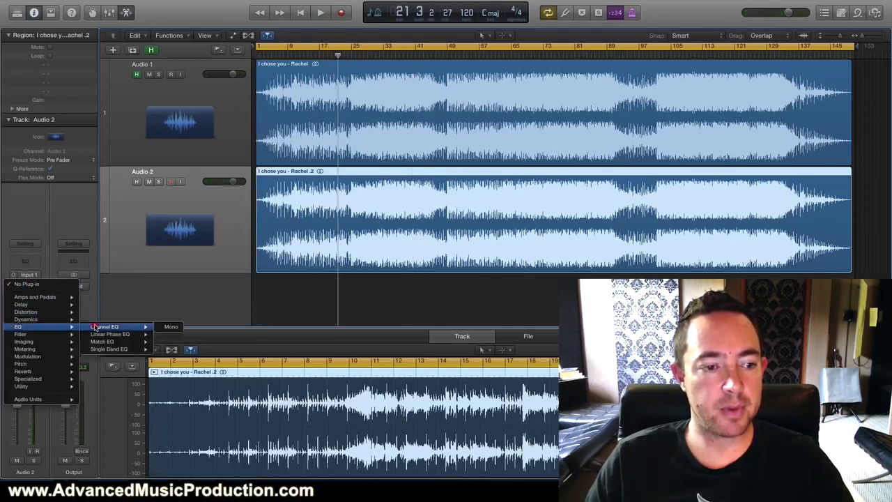
{"action": "left_click", "coordinate": [166, 326]}
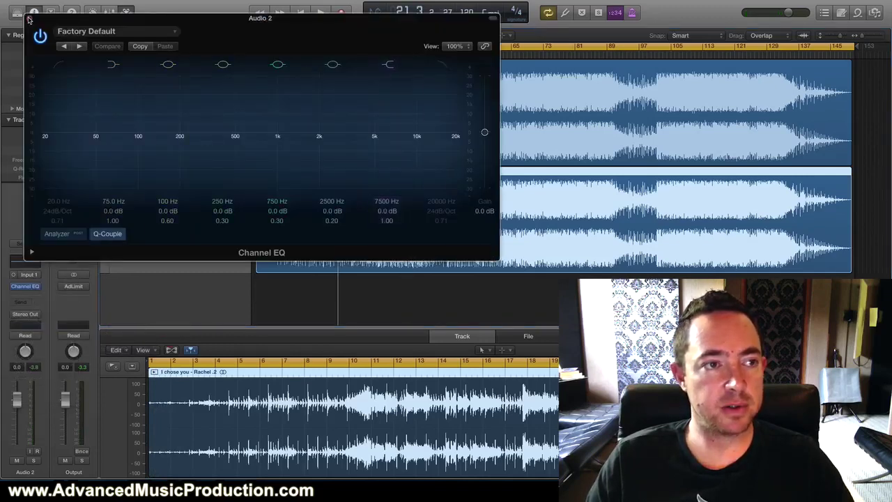
{"action": "left_click", "coordinate": [29, 19]}
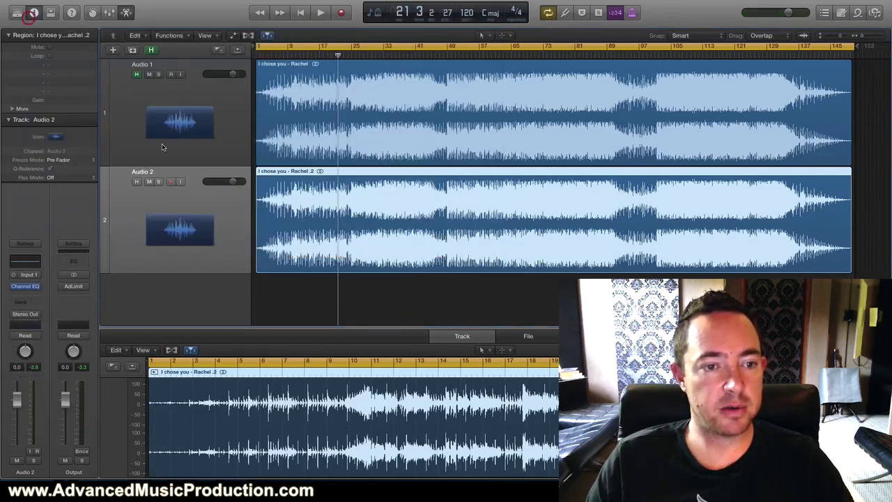
Enable the Channel EQ's high-cut band and lower it to about 4750 Hz.
{"action": "left_click", "coordinate": [25, 286]}
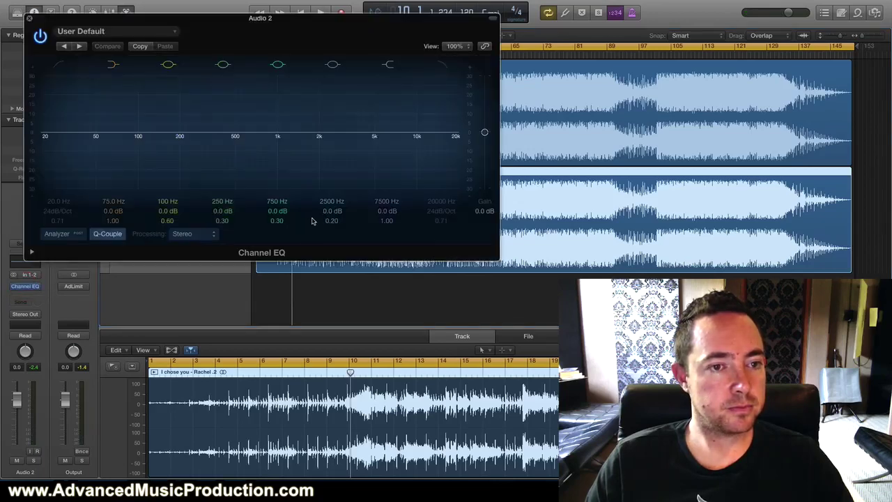
{"action": "key", "text": "space"}
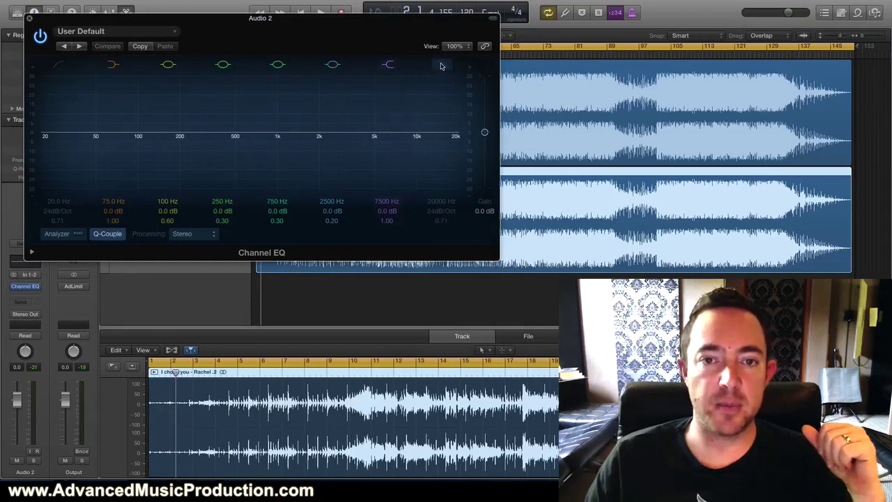
{"action": "left_click", "coordinate": [441, 65]}
{"action": "left_click_drag", "start_coordinate": [457, 142], "coordinate": [374, 137]}
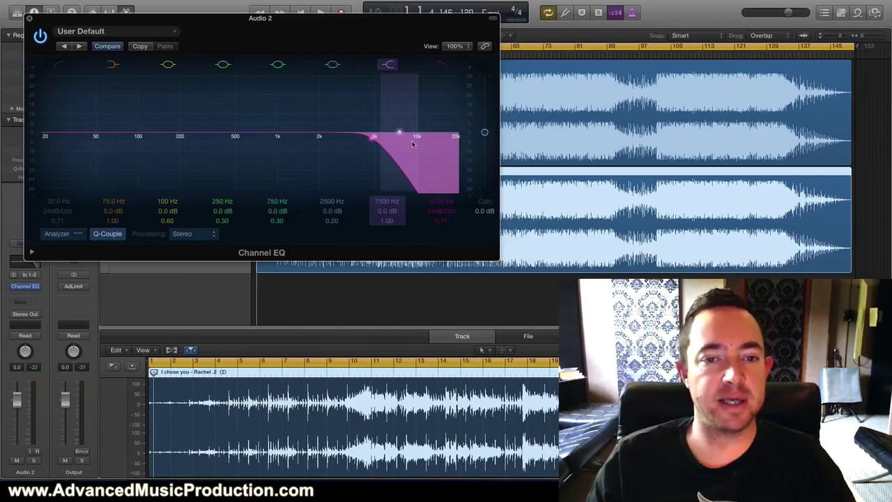
Set the cycle loop to start at bar 27 and start playback.
{"action": "left_click_drag", "start_coordinate": [264, 23], "coordinate": [337, 198]}
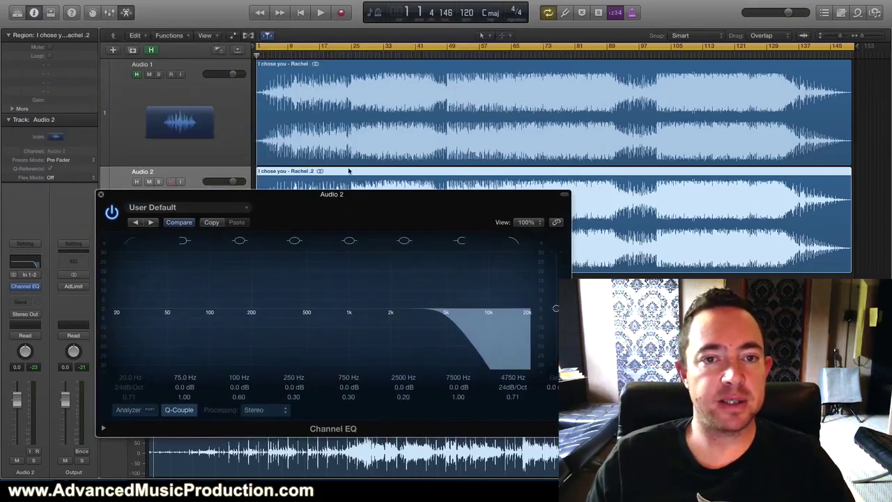
{"action": "left_click", "coordinate": [256, 47]}
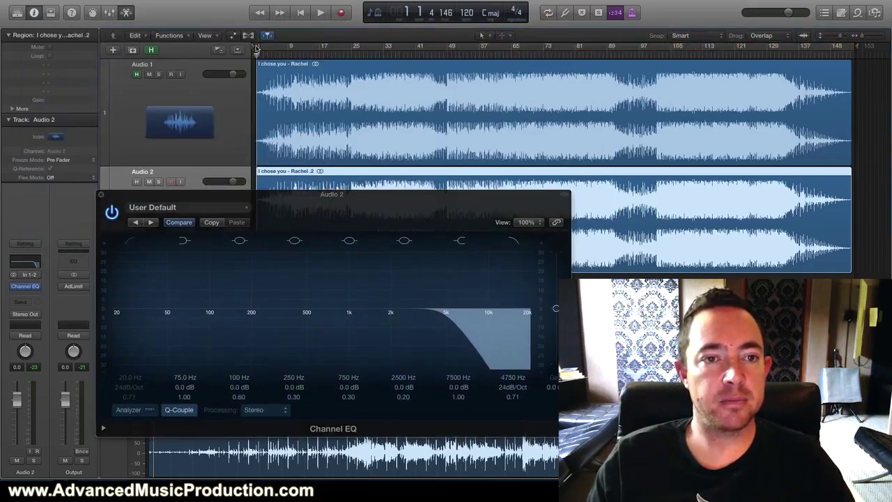
{"action": "left_click", "coordinate": [280, 46]}
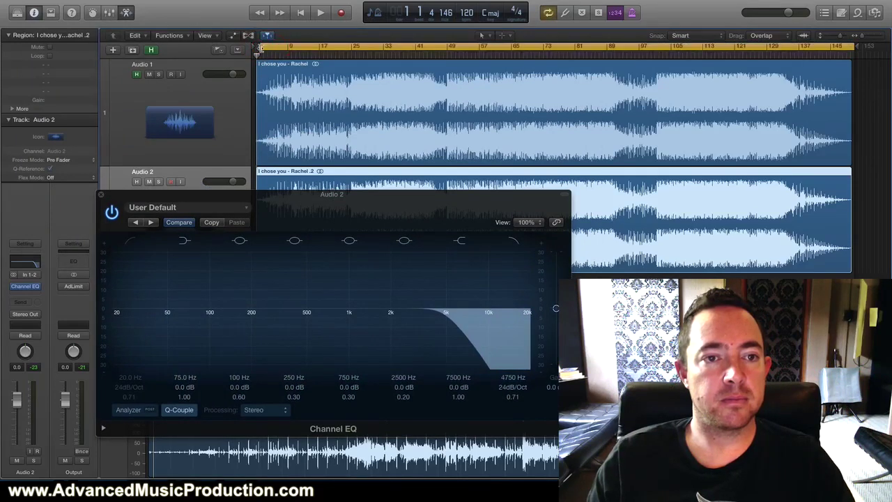
{"action": "left_click_drag", "start_coordinate": [259, 47], "coordinate": [359, 46]}
{"action": "key", "text": "space"}
Lower the Audio 2 EQ high-cut to about 215 Hz.
{"action": "left_click", "coordinate": [406, 315]}
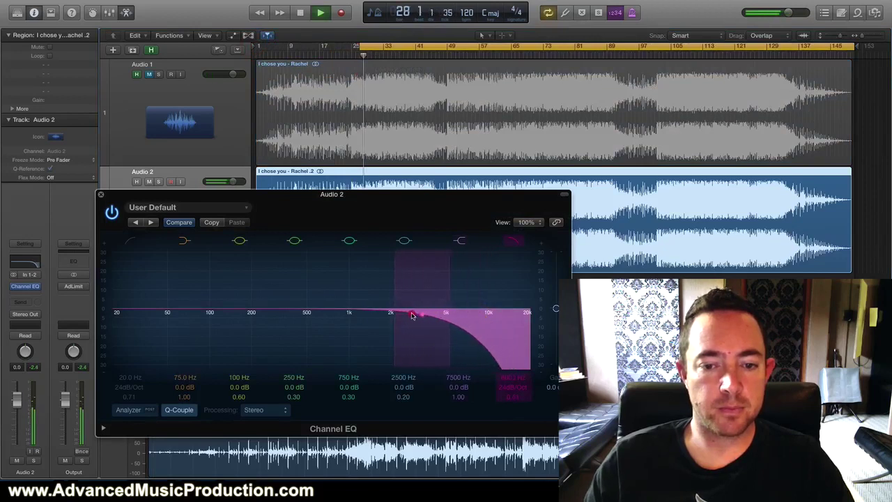
{"action": "left_click_drag", "start_coordinate": [406, 315], "coordinate": [235, 305]}
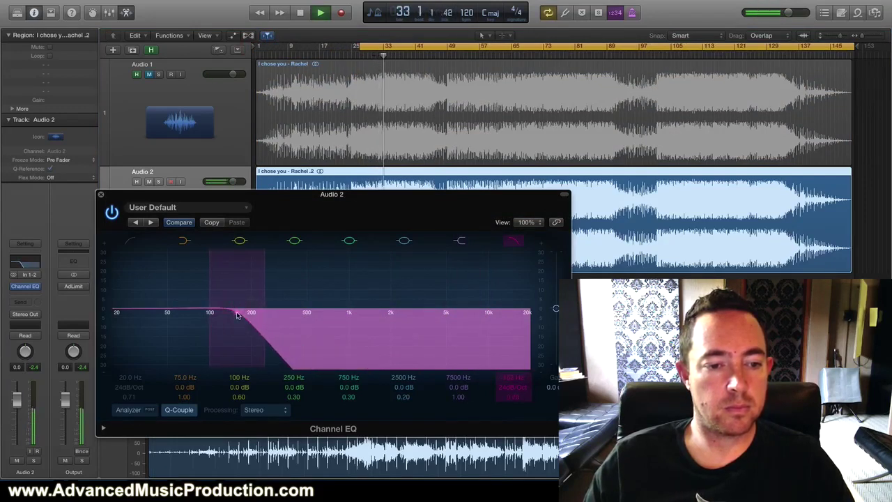
{"action": "mouse_move", "coordinate": [237, 315]}
{"action": "left_mouse_down"}
{"action": "mouse_move", "coordinate": [304, 320]}
{"action": "mouse_move", "coordinate": [252, 313]}
{"action": "left_mouse_up"}
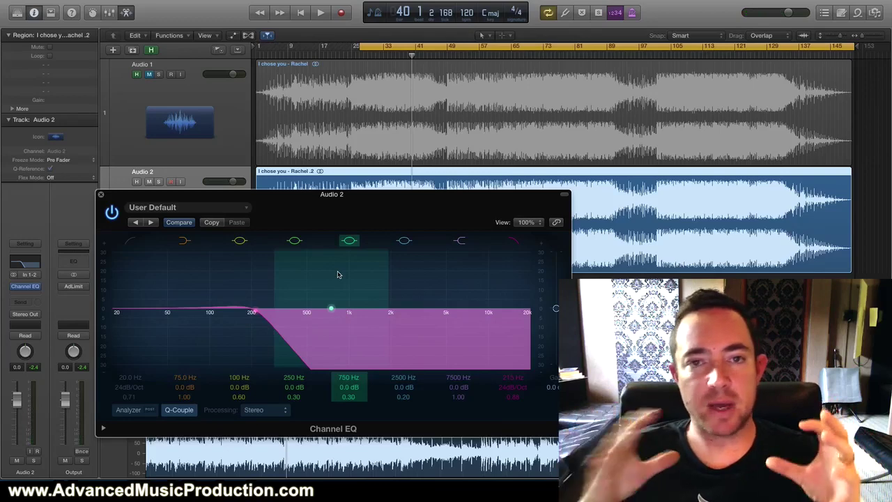
Close the EQ, unmute Audio 1 and play both tracks together.
{"action": "left_click", "coordinate": [101, 195]}
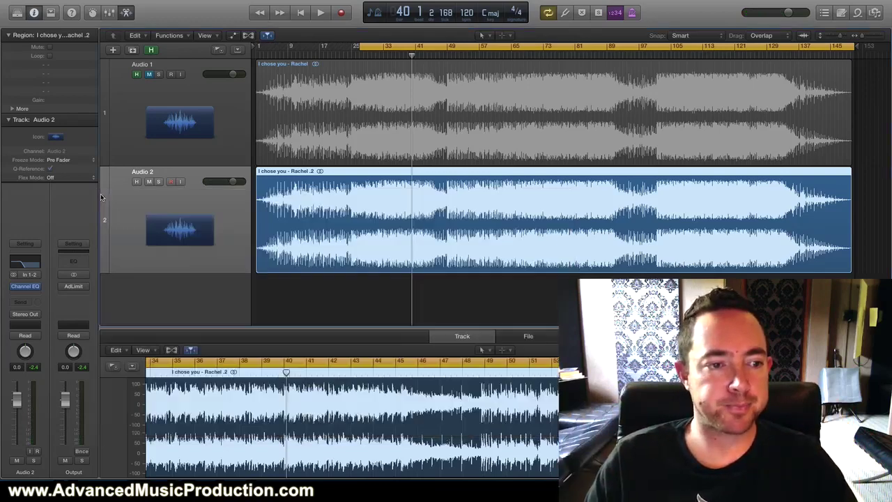
{"action": "left_click", "coordinate": [322, 104]}
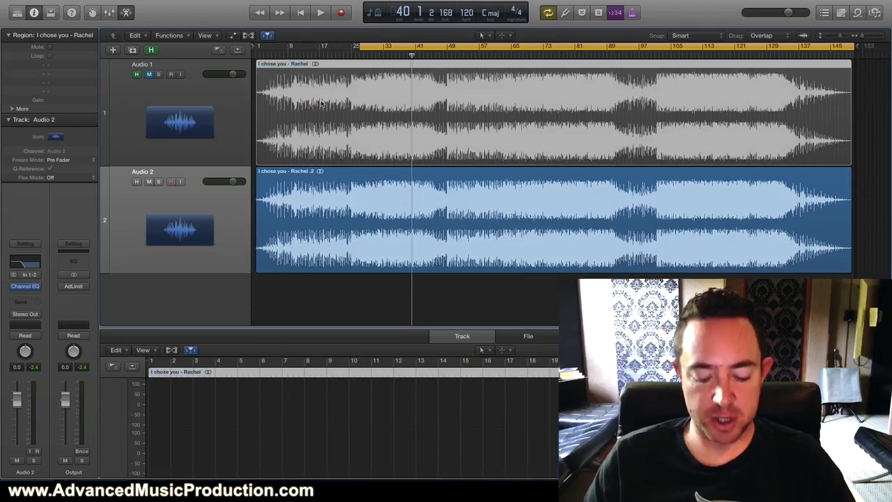
{"action": "left_click", "coordinate": [149, 75]}
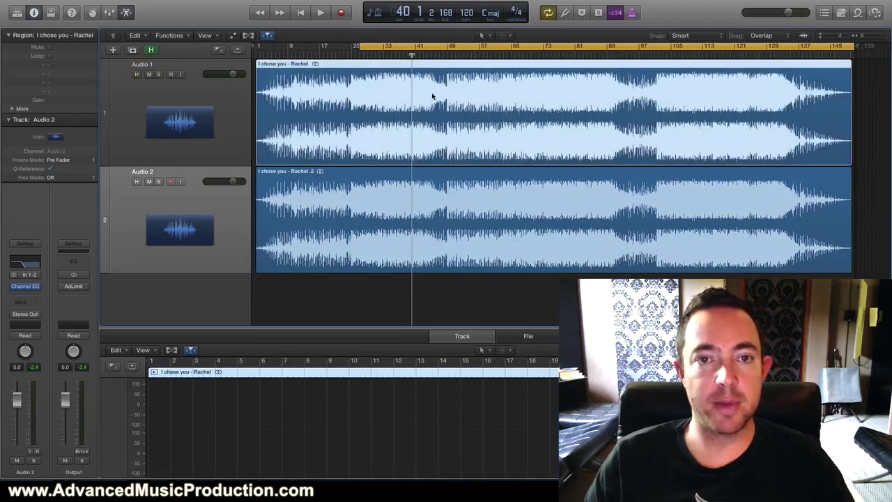
{"action": "key", "text": "space"}
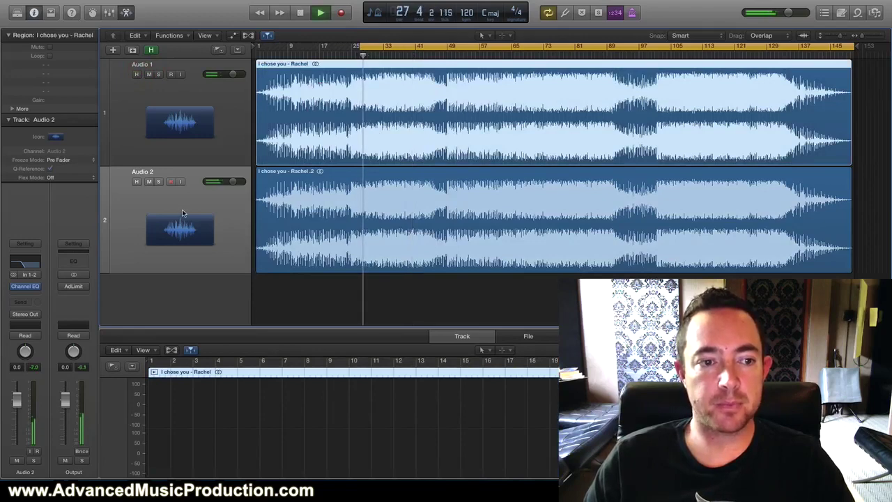
Move the loop start to bar 49 and play with Audio 2 muted.
{"action": "left_click", "coordinate": [203, 143]}
{"action": "left_click", "coordinate": [212, 218]}
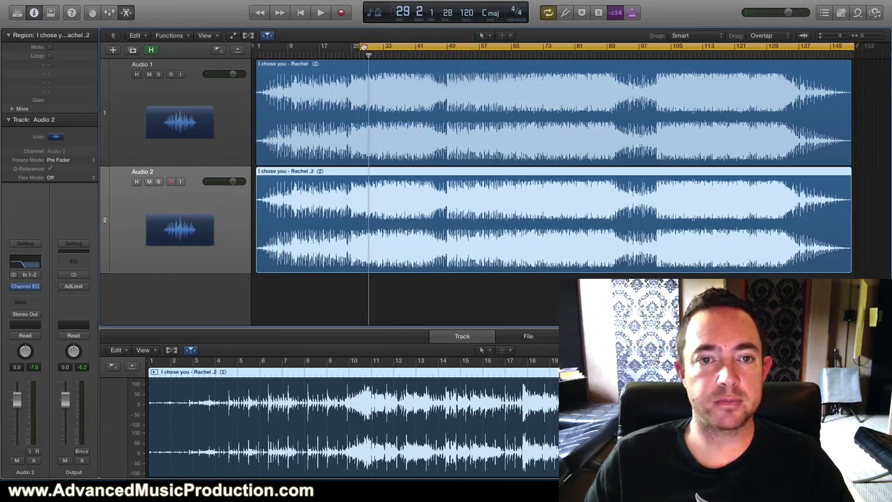
{"action": "left_click_drag", "start_coordinate": [357, 46], "coordinate": [449, 46]}
{"action": "key", "text": "space"}
Move the loop start back to bar 33 and unmute Audio 2.
{"action": "key", "text": "space"}
{"action": "key", "text": "ctrl+m"}
{"action": "left_click_drag", "start_coordinate": [449, 46], "coordinate": [384, 48]}
{"action": "key", "text": "space"}
{"action": "key", "text": "space"}
{"action": "key", "text": "space"}
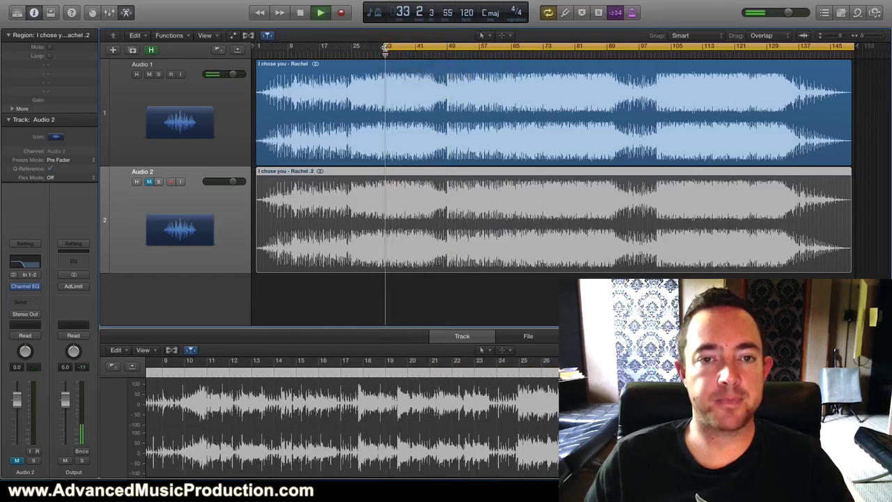
{"action": "key", "text": "space"}
{"action": "left_click", "coordinate": [148, 182]}
{"action": "key", "text": "space"}
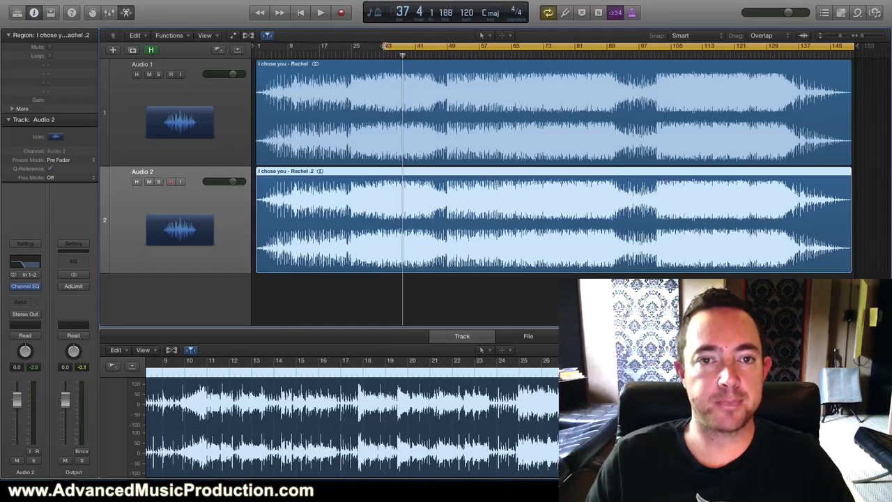
Extend the loop to bar 1 and play, skipping through bars 5, 11, 16, 21, 25, 29.
{"action": "left_click_drag", "start_coordinate": [385, 46], "coordinate": [258, 47]}
{"action": "double_click", "coordinate": [281, 56]}
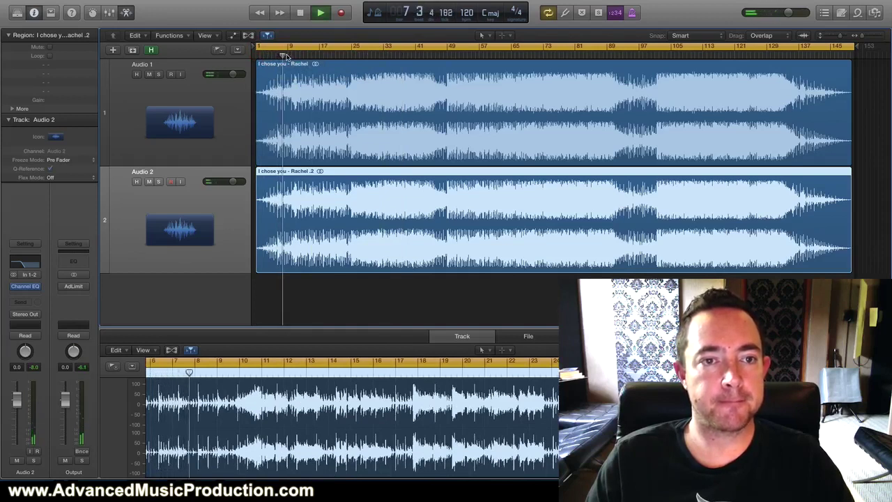
{"action": "left_click", "coordinate": [287, 56]}
{"action": "left_click", "coordinate": [298, 55]}
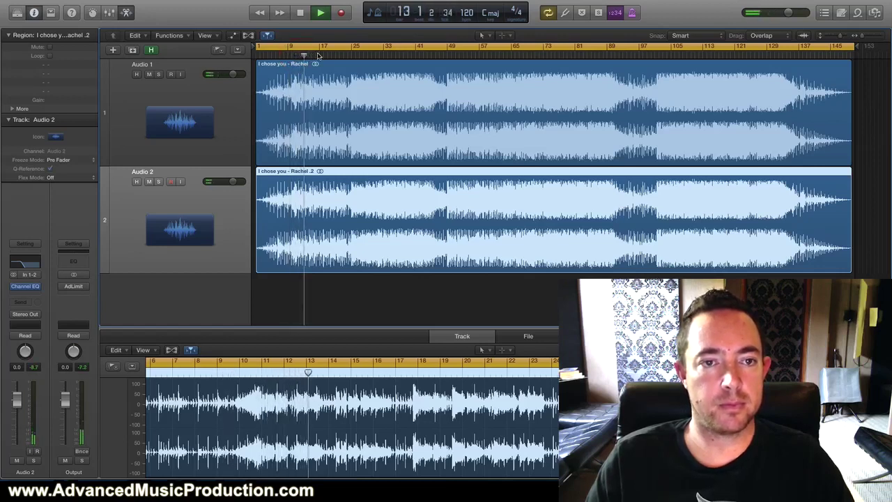
{"action": "left_click", "coordinate": [318, 56]}
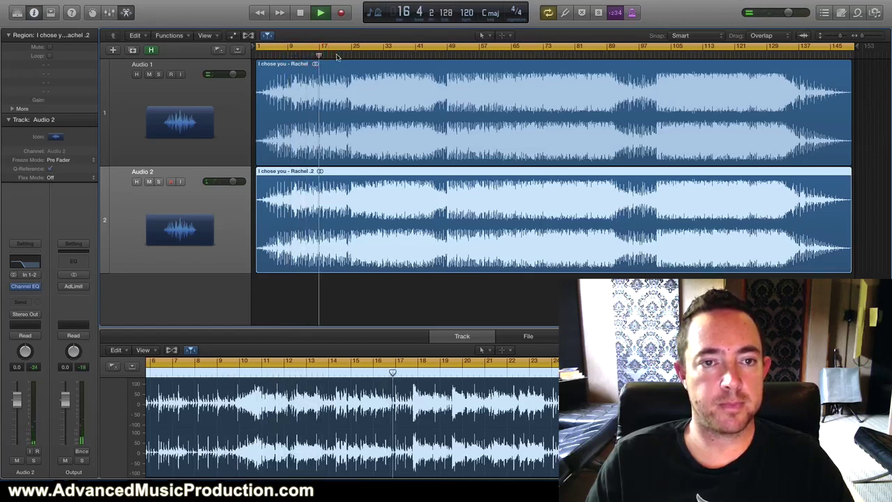
{"action": "left_click", "coordinate": [336, 56]}
{"action": "left_click", "coordinate": [352, 56]}
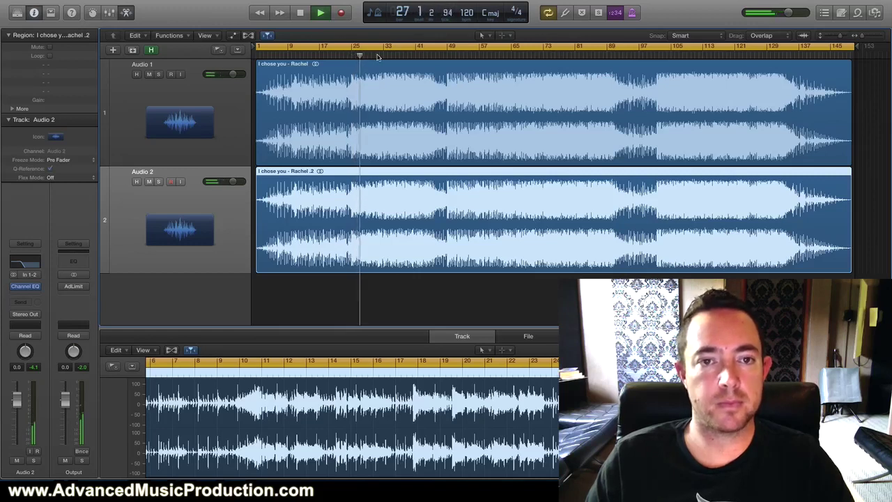
{"action": "left_click", "coordinate": [370, 57]}
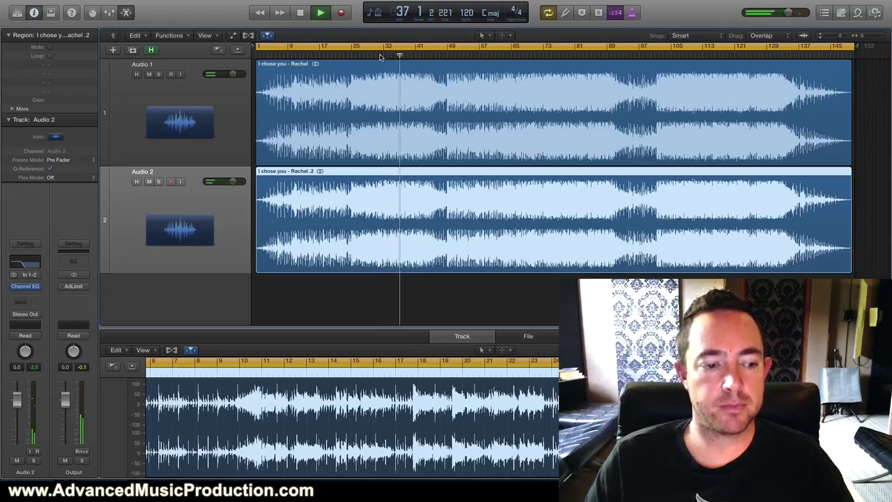
Add an Adaptive Limiter on the Output, set its fader to -2.6 dB, and skip to bars 47, 70, 86.
{"action": "left_click", "coordinate": [62, 288]}
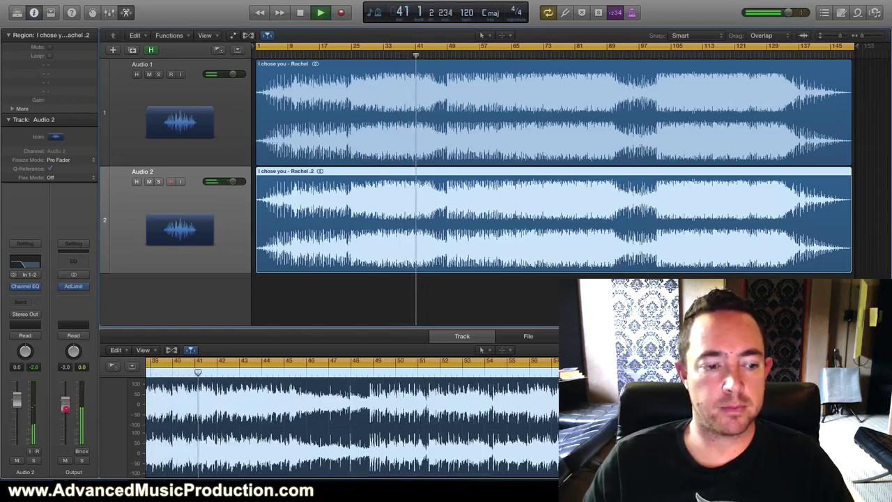
{"action": "left_click_drag", "start_coordinate": [65, 395], "coordinate": [65, 404]}
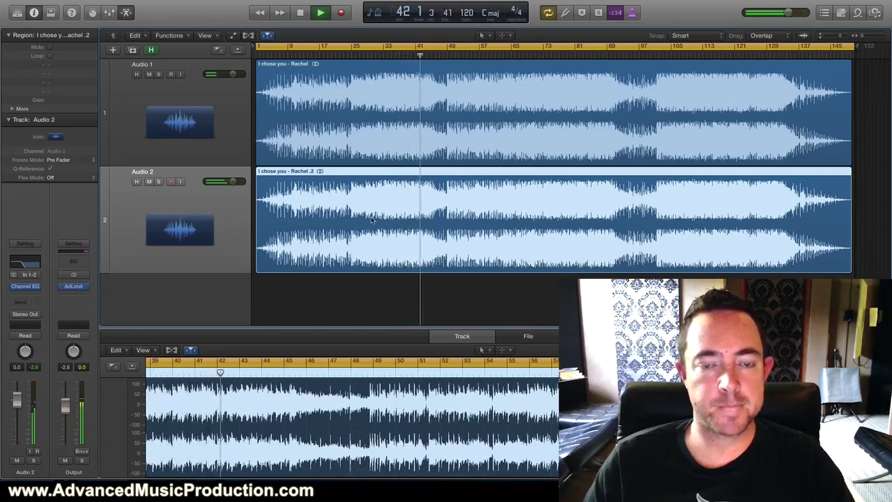
{"action": "left_click", "coordinate": [442, 55]}
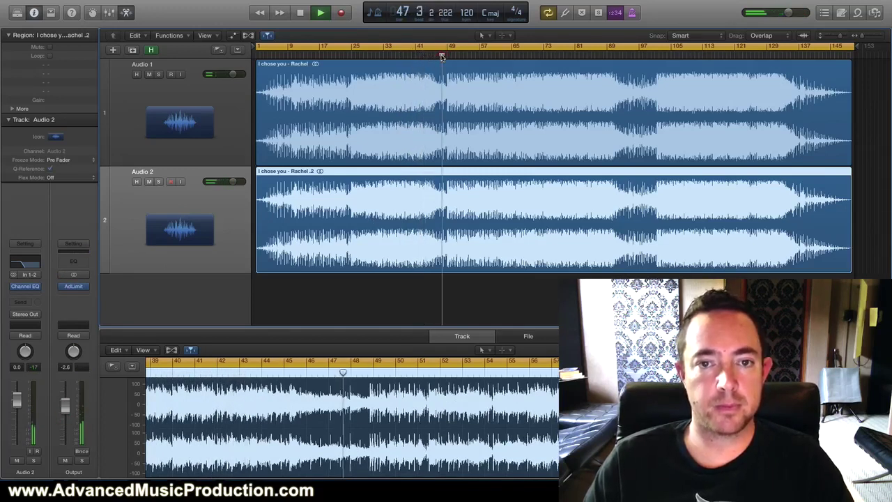
{"action": "left_click", "coordinate": [532, 55]}
{"action": "left_click", "coordinate": [596, 55]}
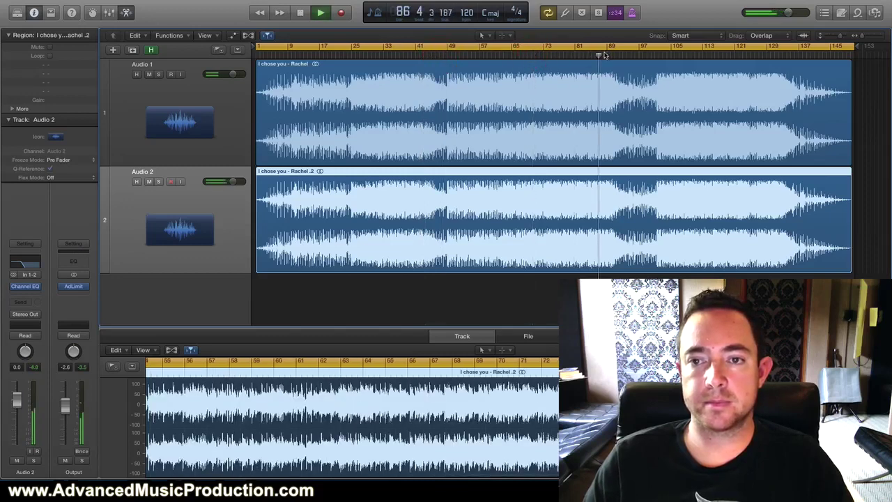
{"action": "key", "text": "space"}
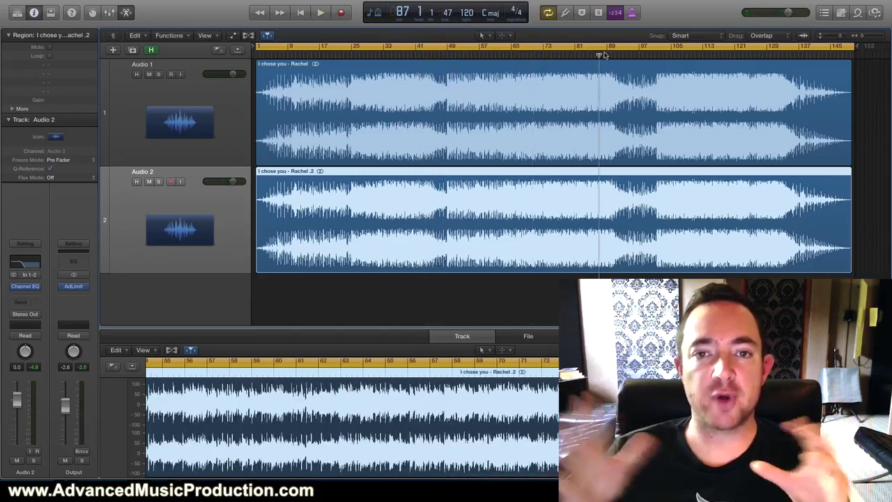